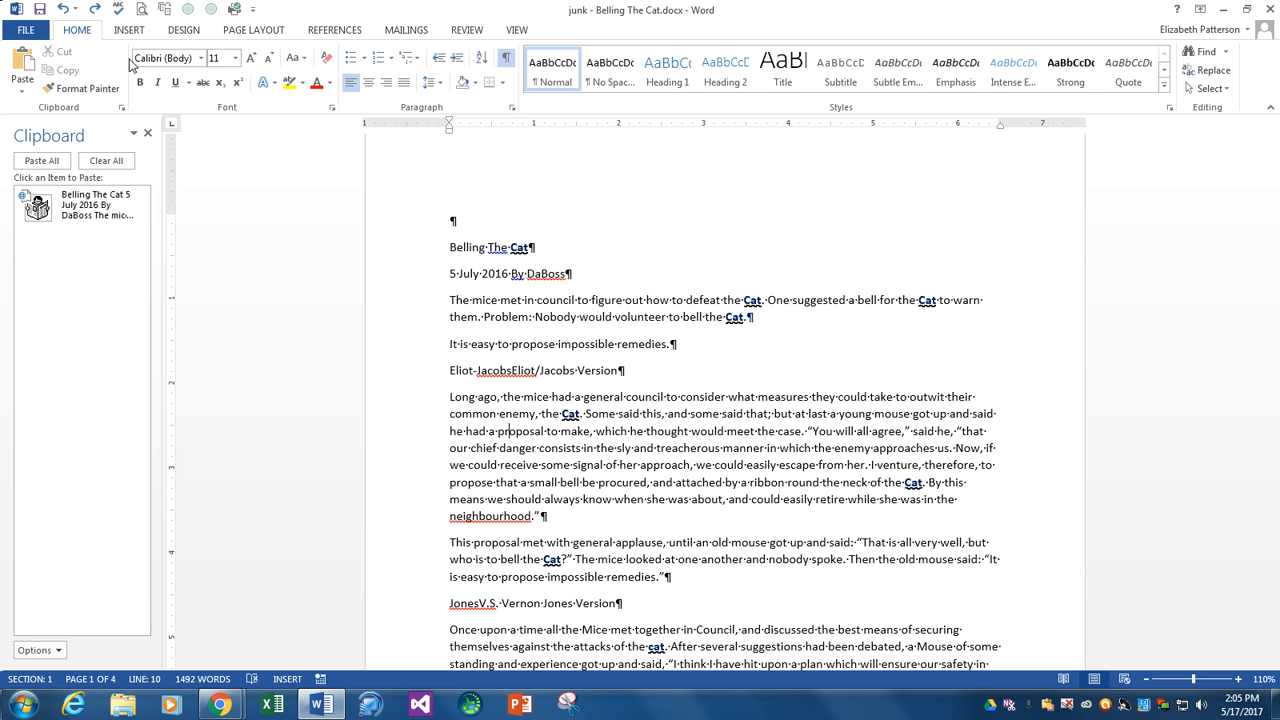
Review the indent and spacing settings of the paragraph beginning "Long ago" without changing them
left_click(511, 110)
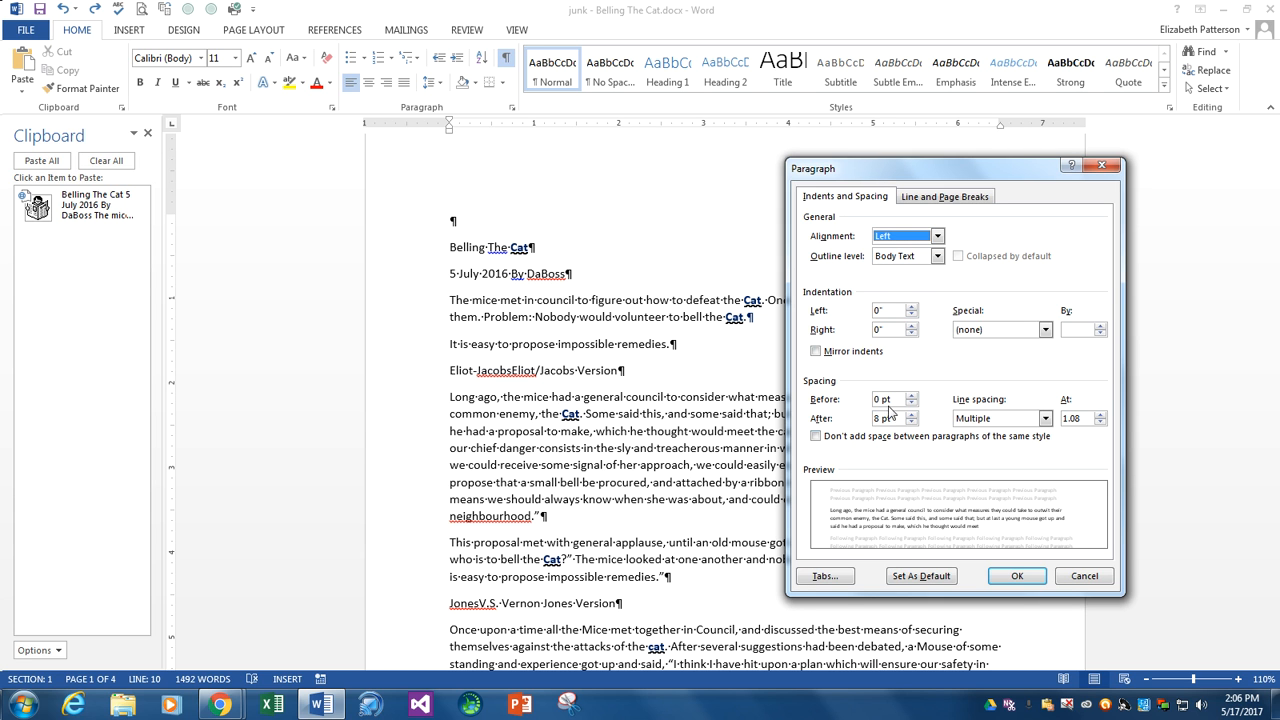
left_click(1075, 578)
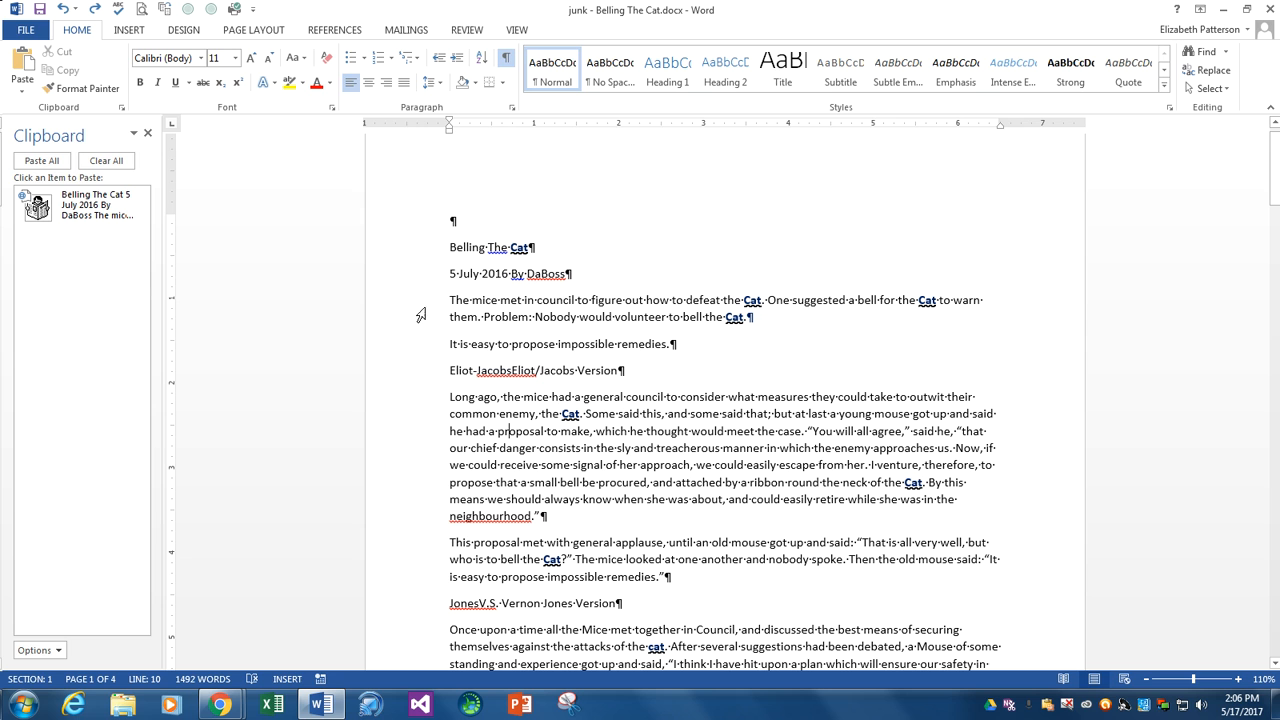
Try out selecting one line, its whole paragraph and the entire document, and clear the selection
left_click(428, 488)
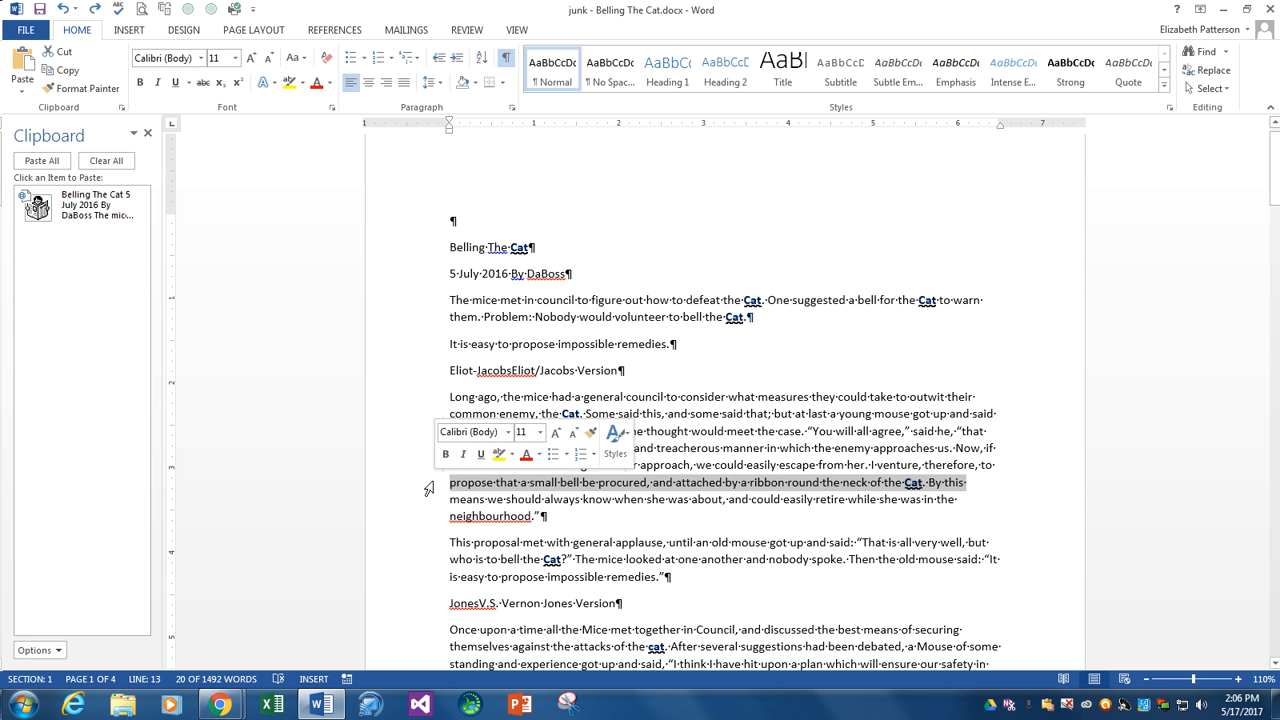
double_click(428, 488)
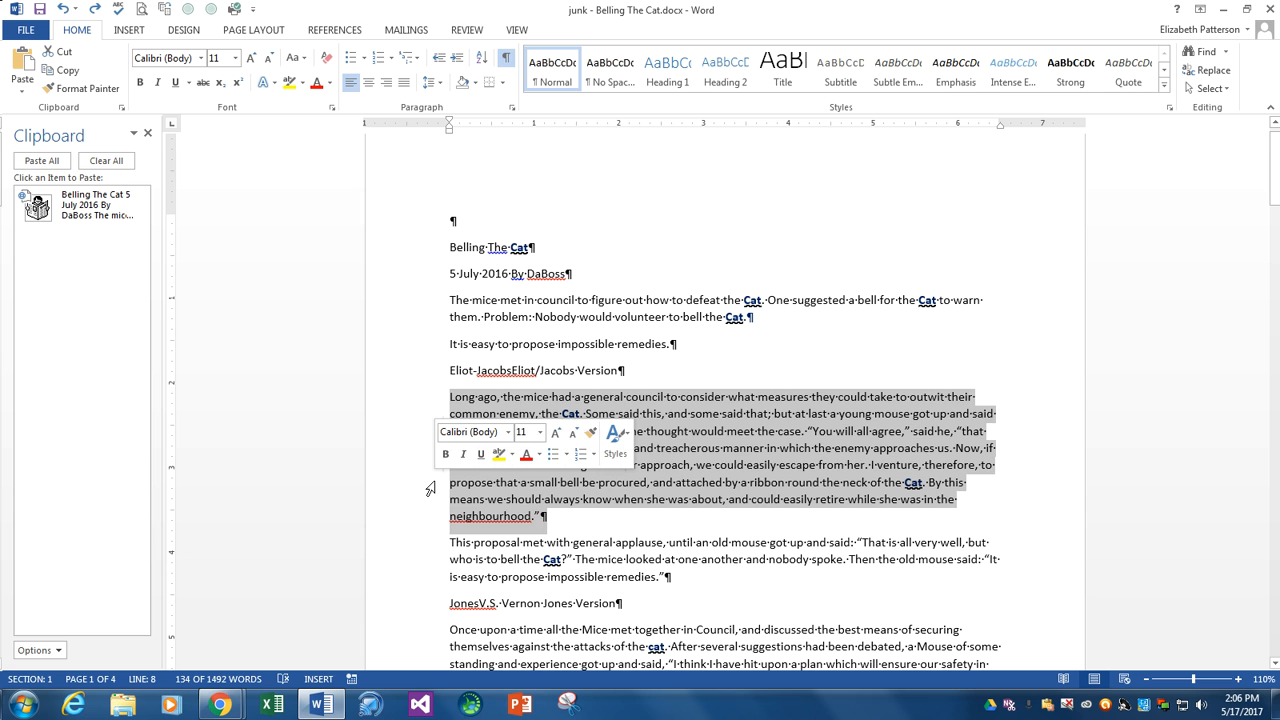
triple_click(430, 488)
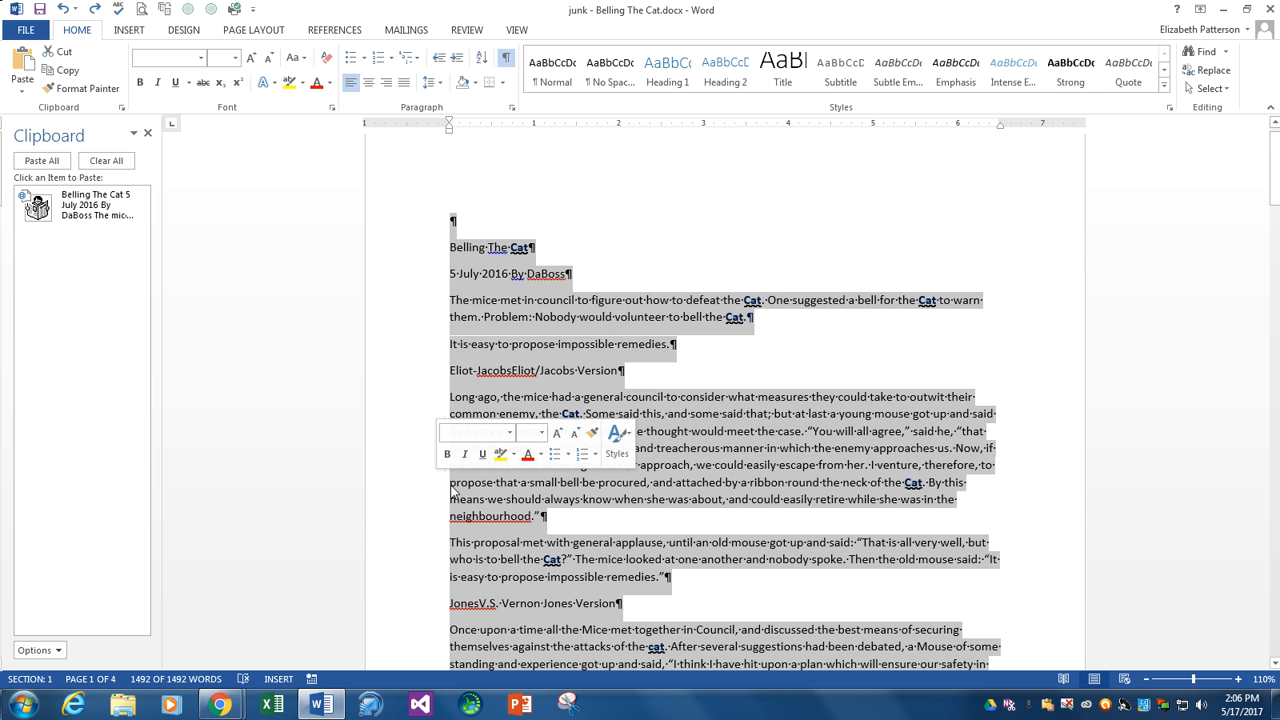
left_click(707, 456)
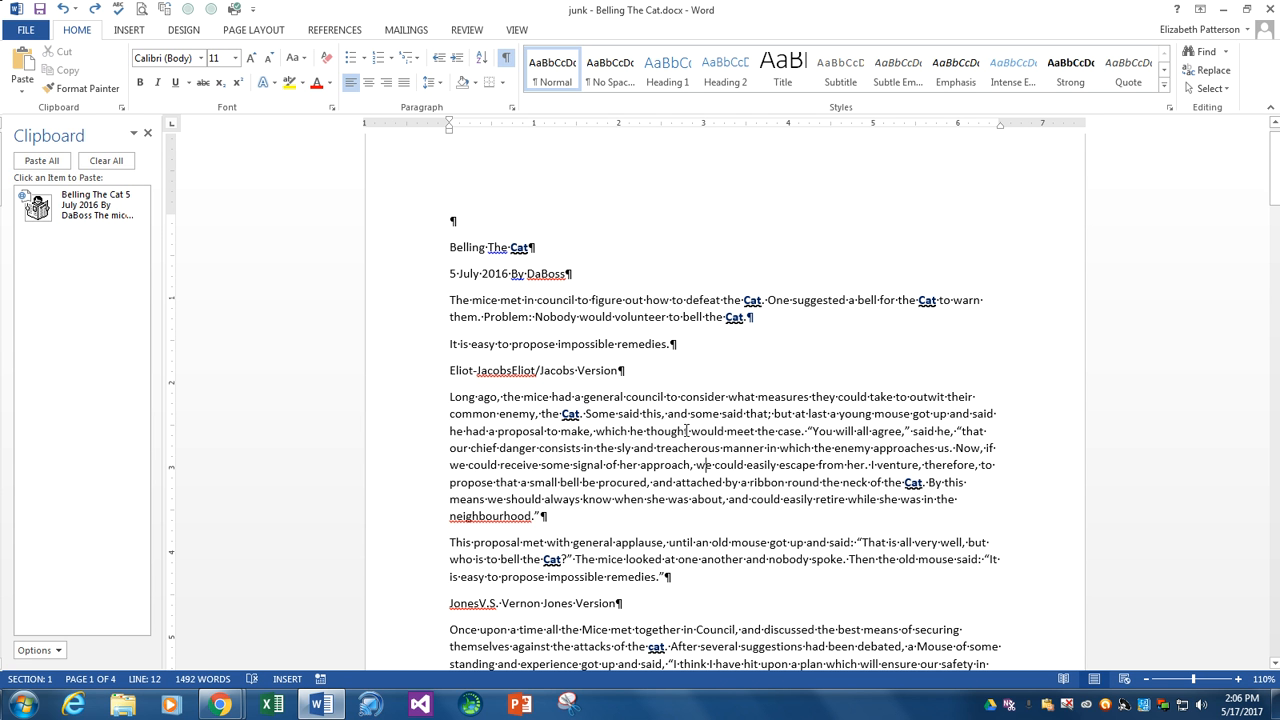
key("Up")
key("Up")
left_click(705, 461)
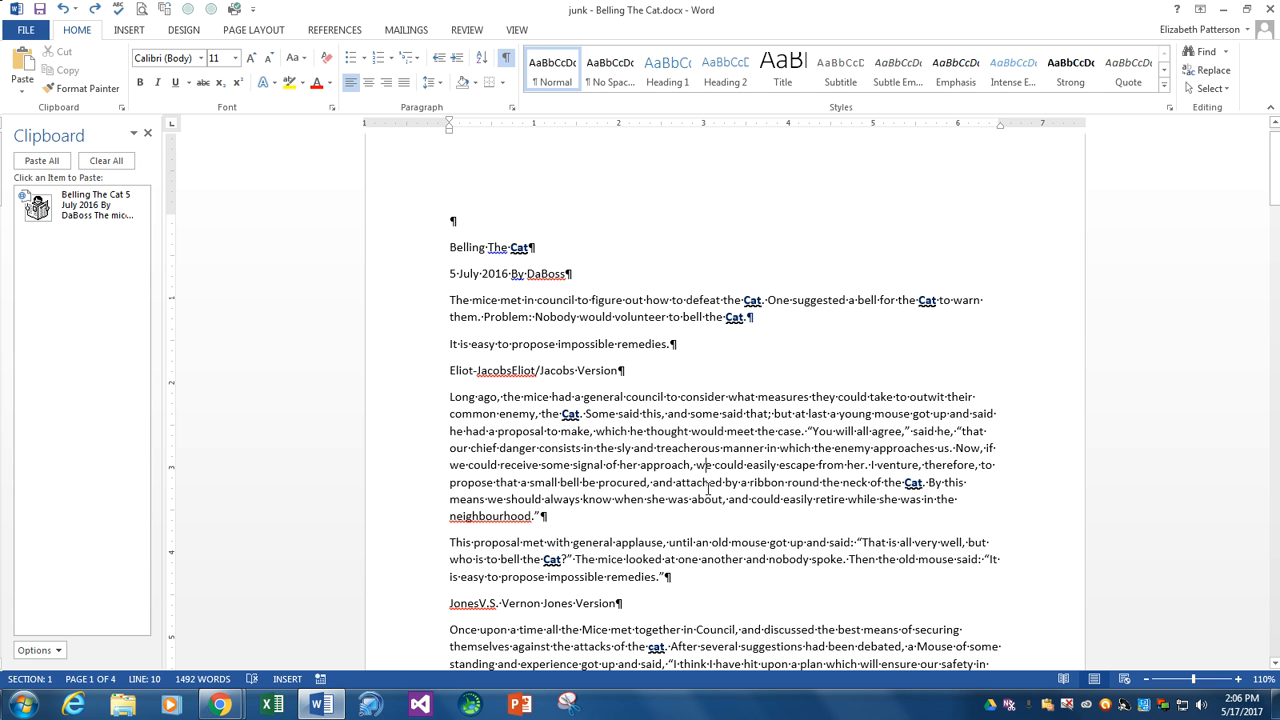
Set the line spacing of the whole paragraph beginning "Long ago" to 1.5 lines
double_click(704, 431)
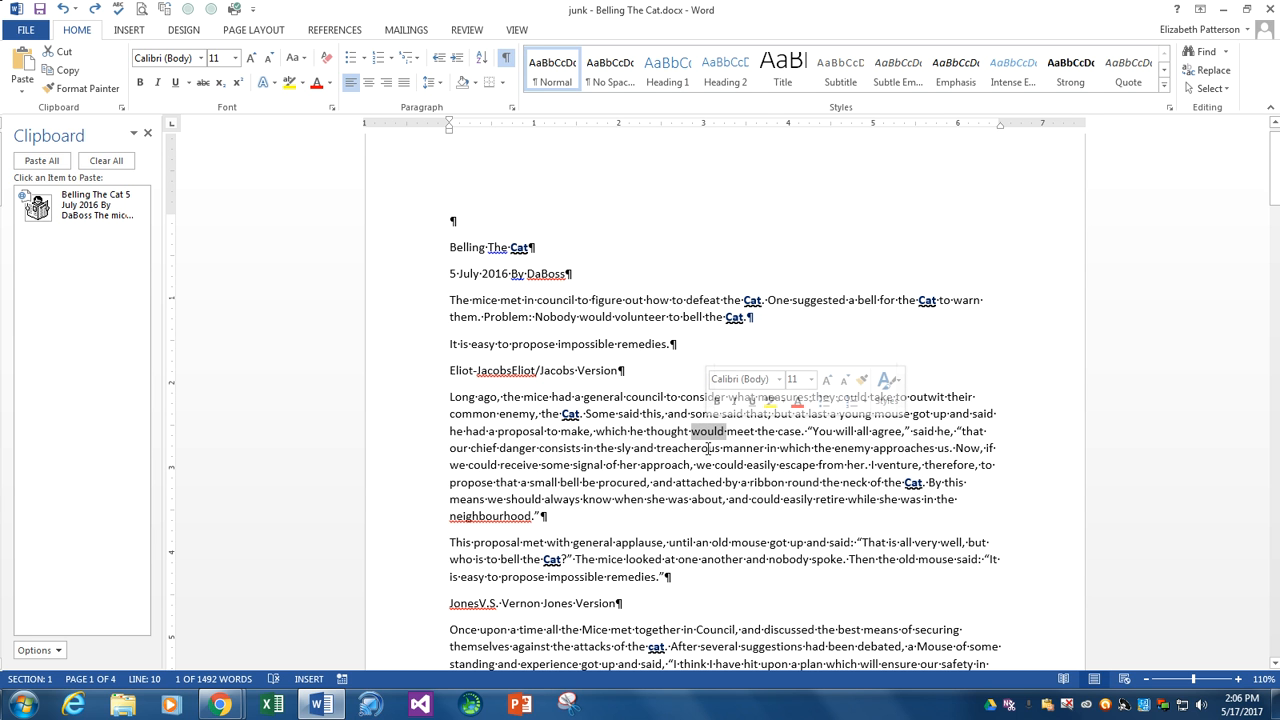
triple_click(706, 460)
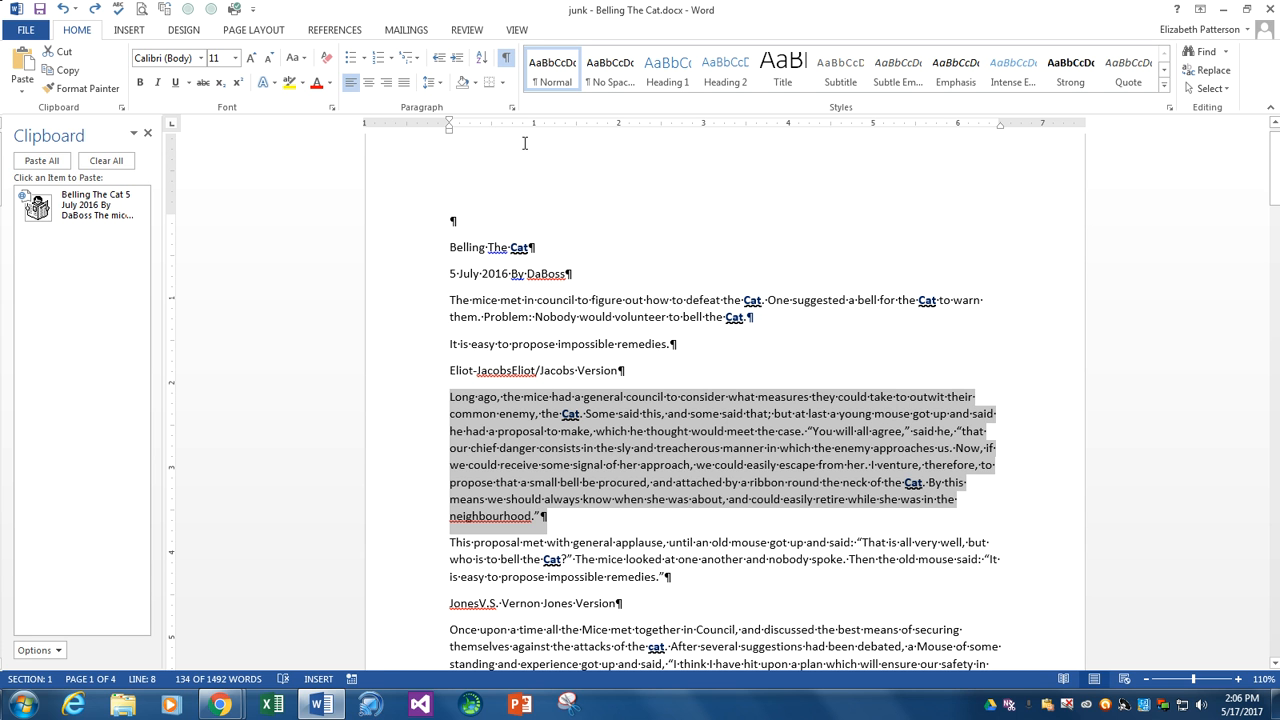
left_click(511, 110)
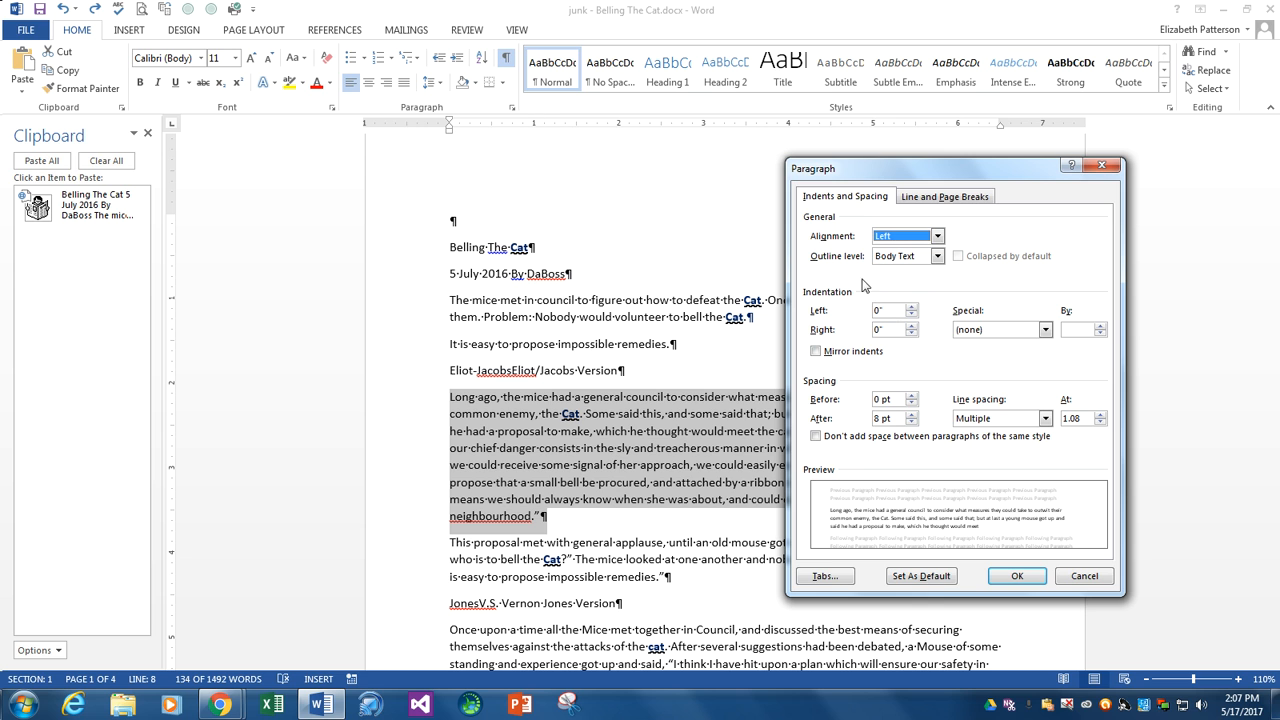
left_click(1043, 418)
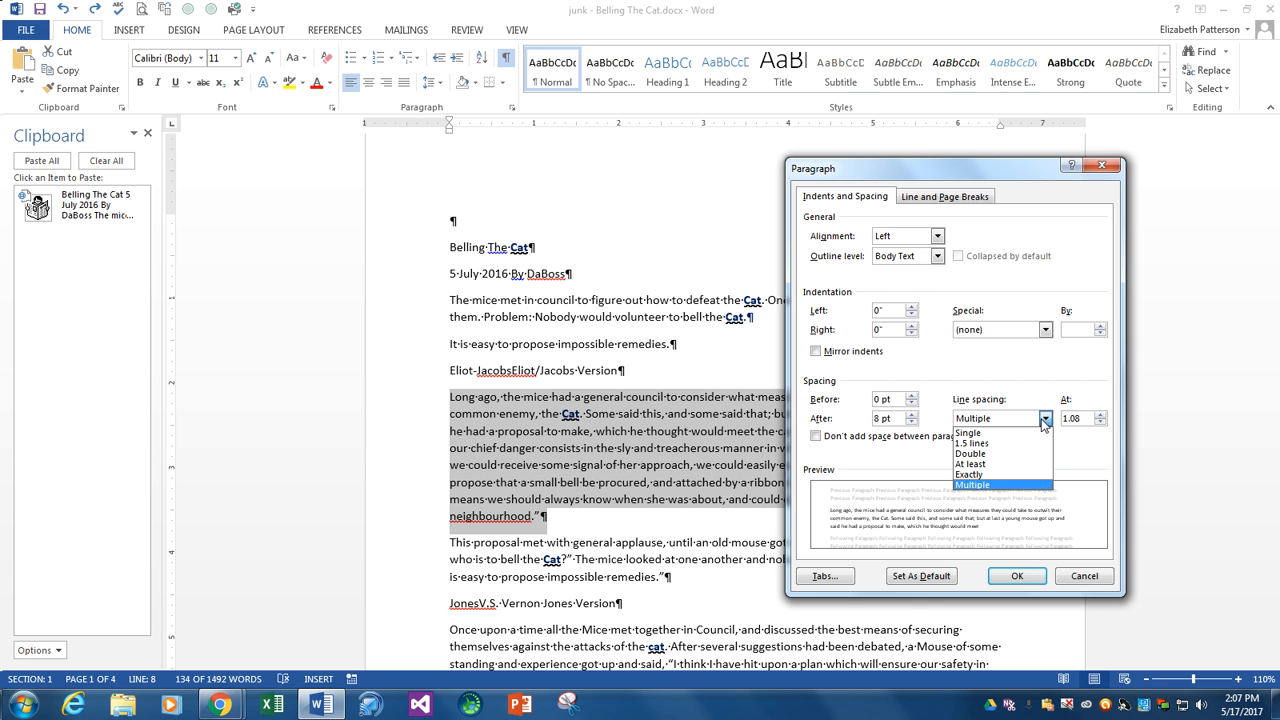
left_click(990, 443)
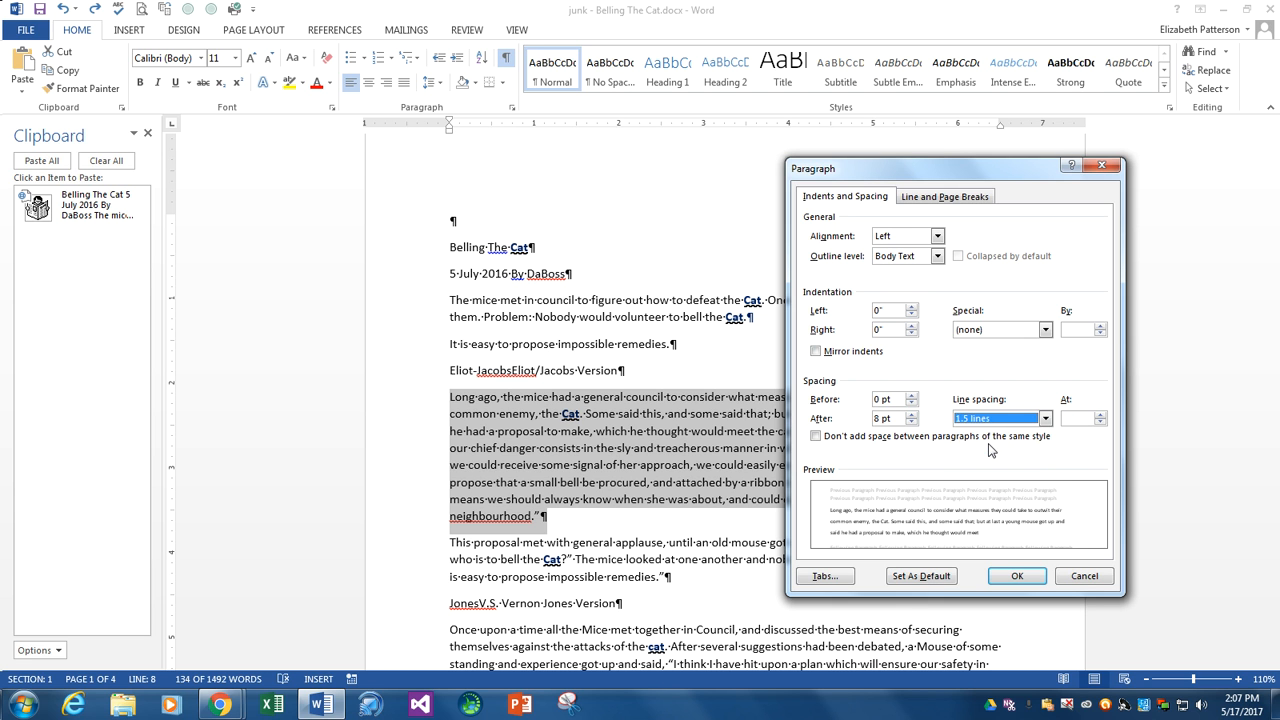
left_click(1017, 579)
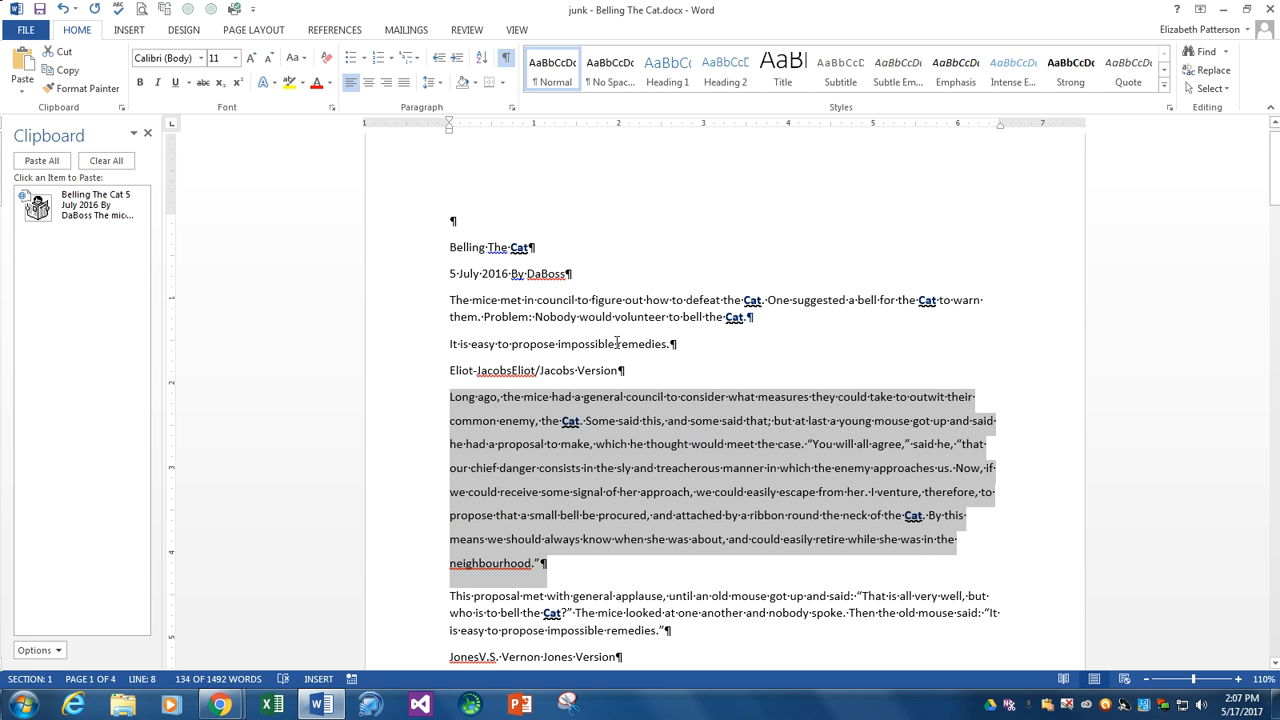
Set the spacing after to 24 pt for the paragraphs from the "Belling The Cat" title through the Eliot/Jacobs Version heading
scroll(616, 343, "down", 2)
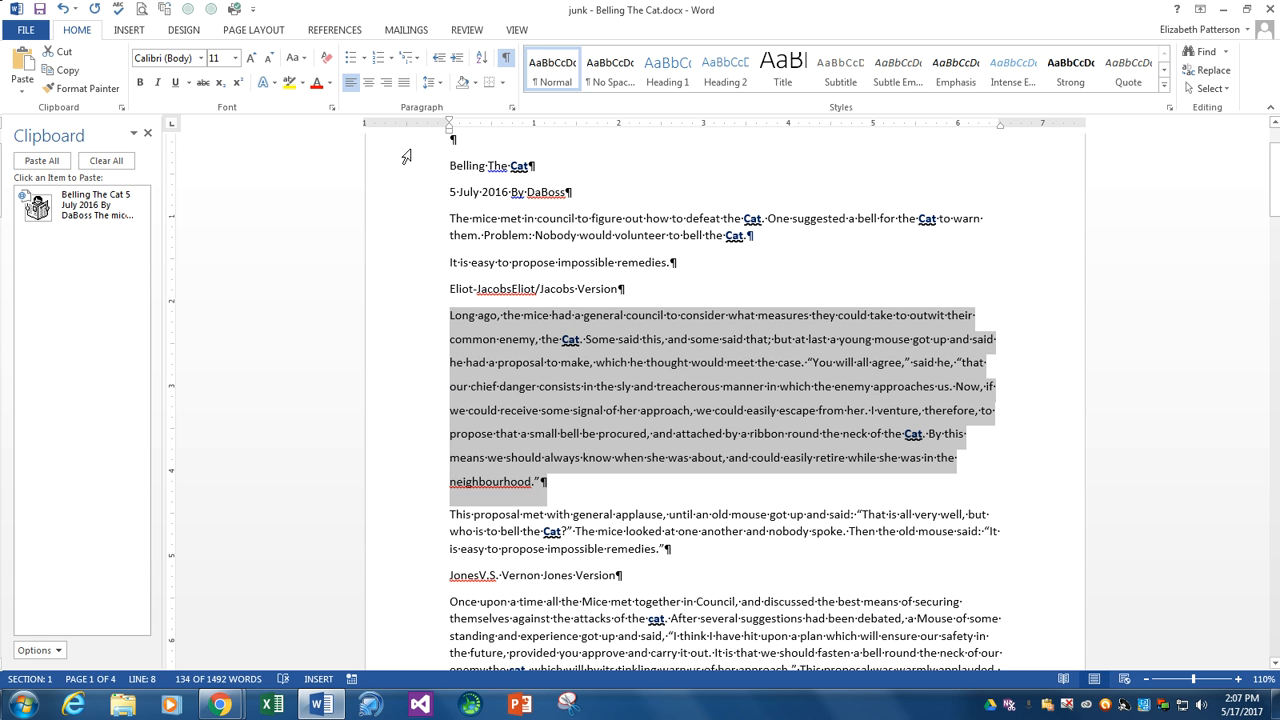
left_click_drag(445, 166, 640, 293)
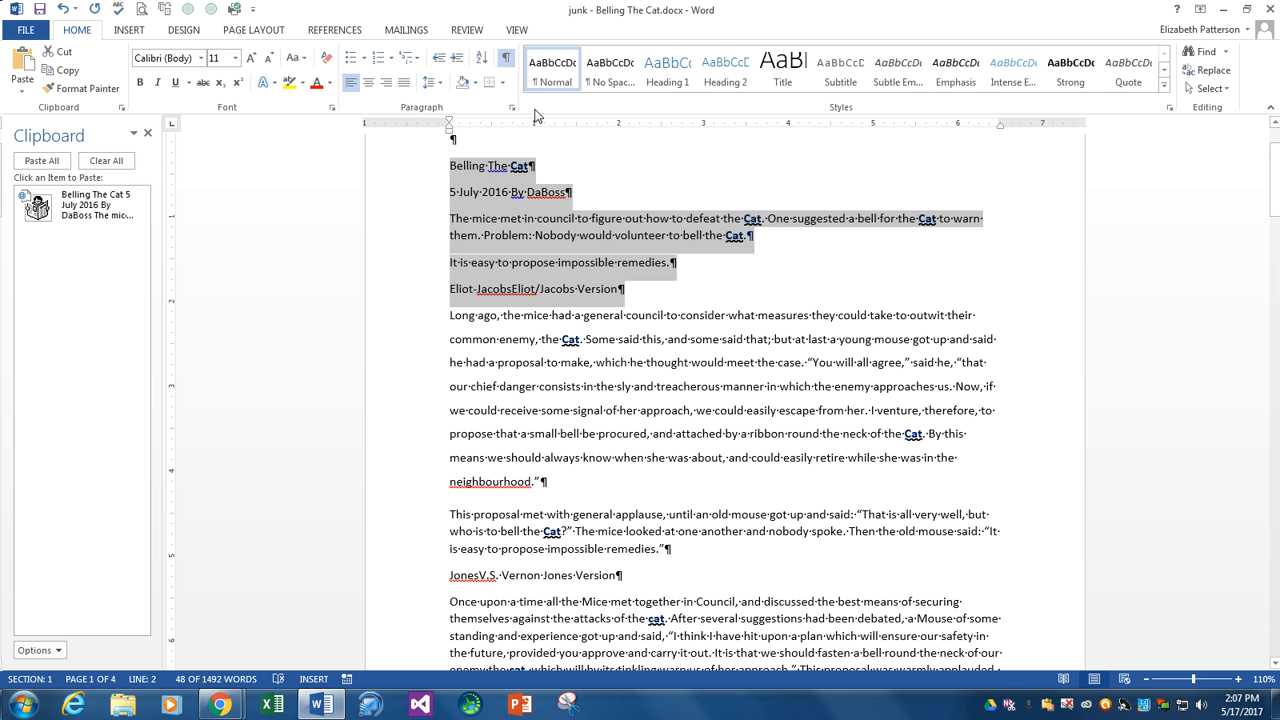
left_click(437, 86)
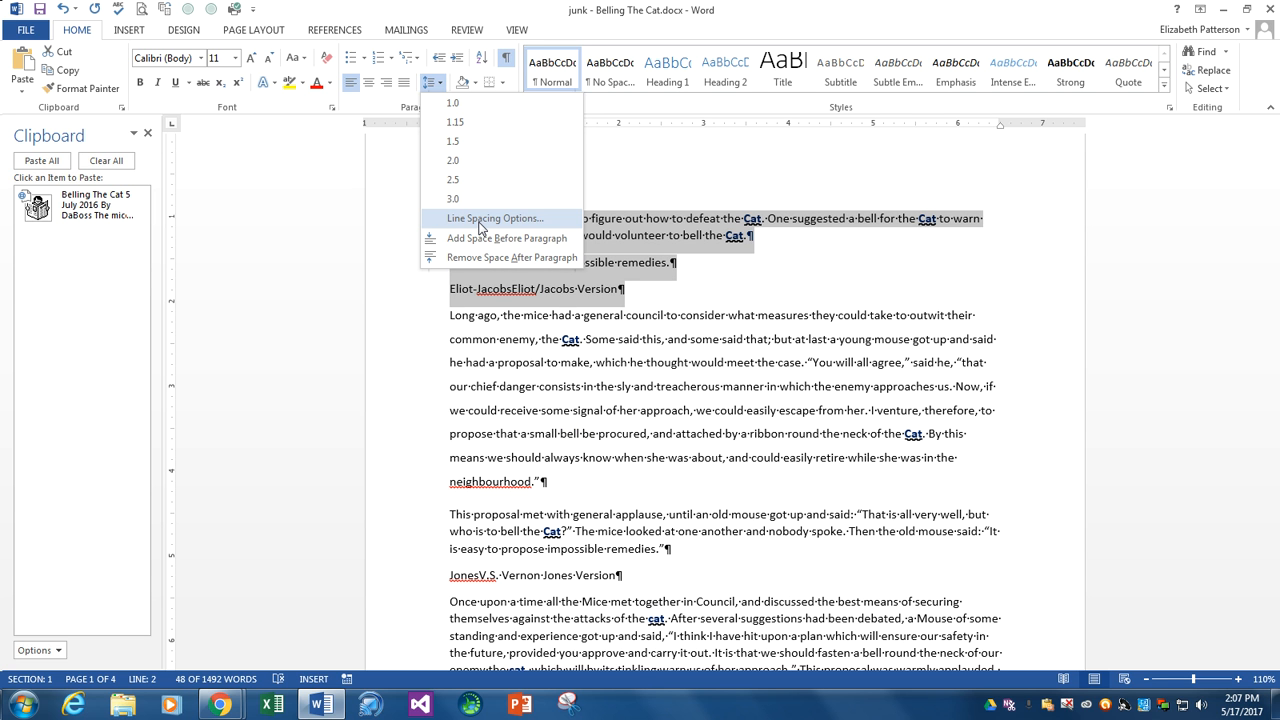
left_click(481, 228)
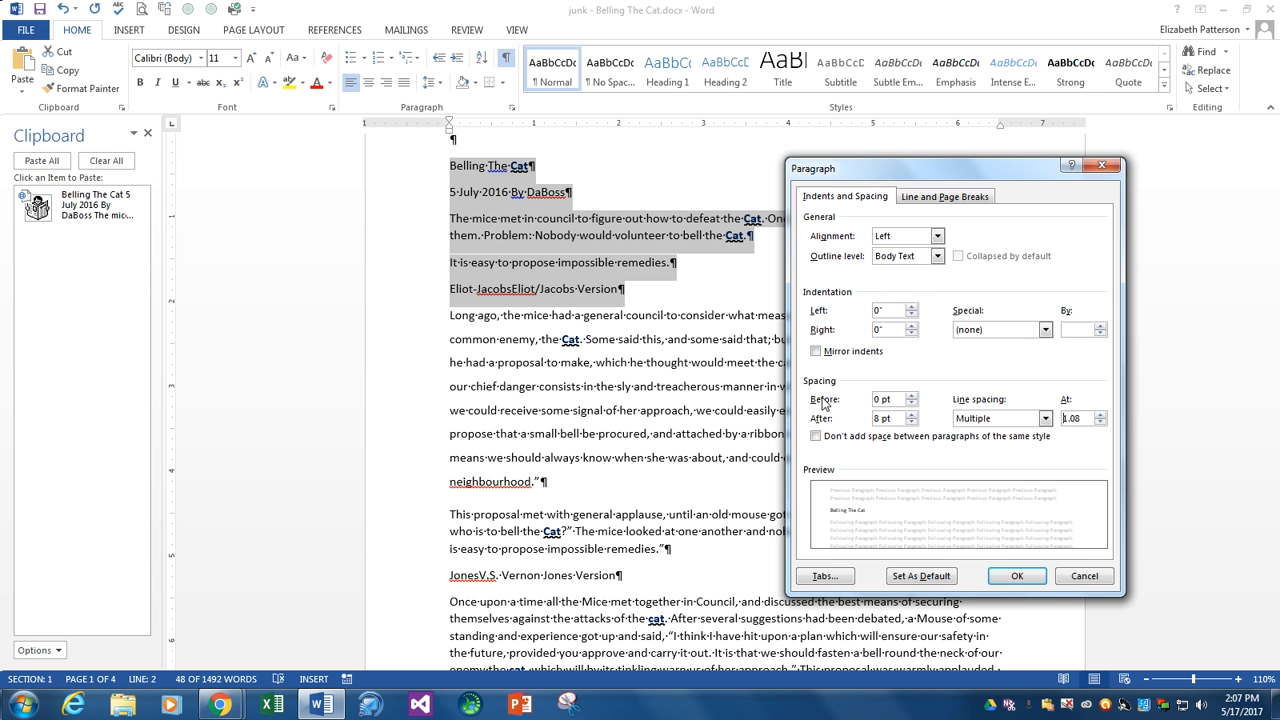
left_click(911, 414)
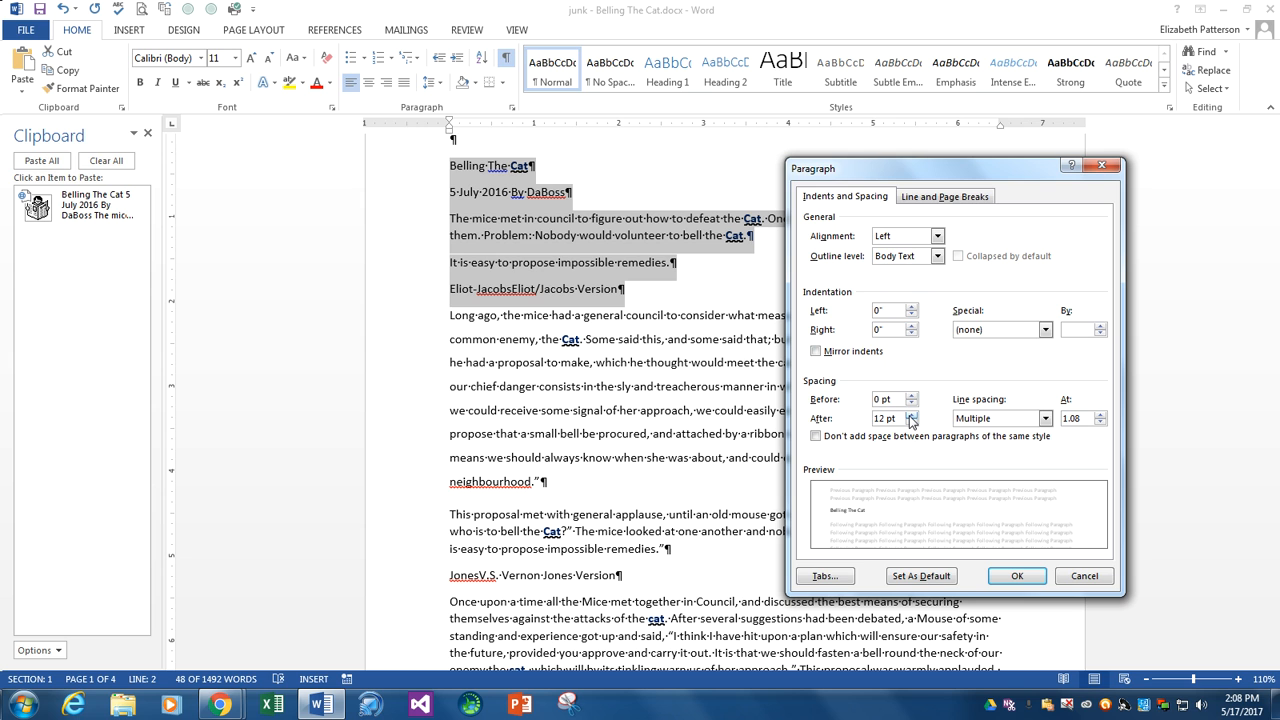
left_click(911, 414)
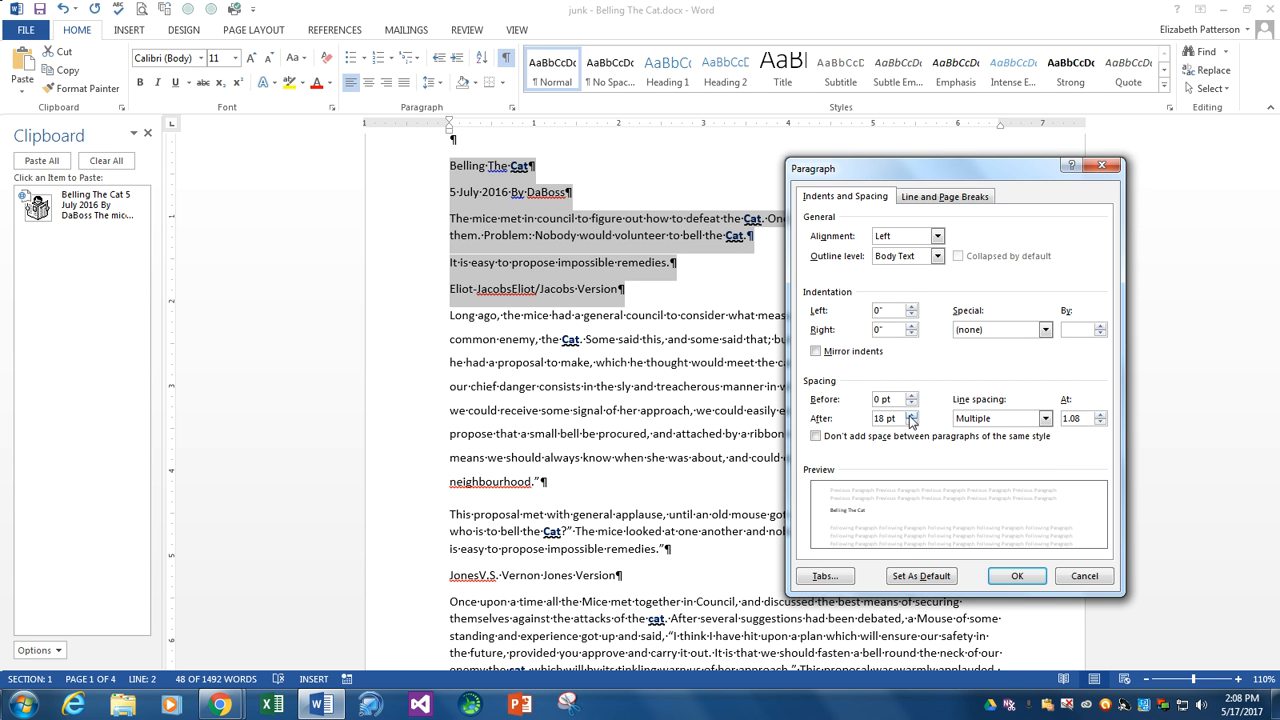
left_click(910, 415)
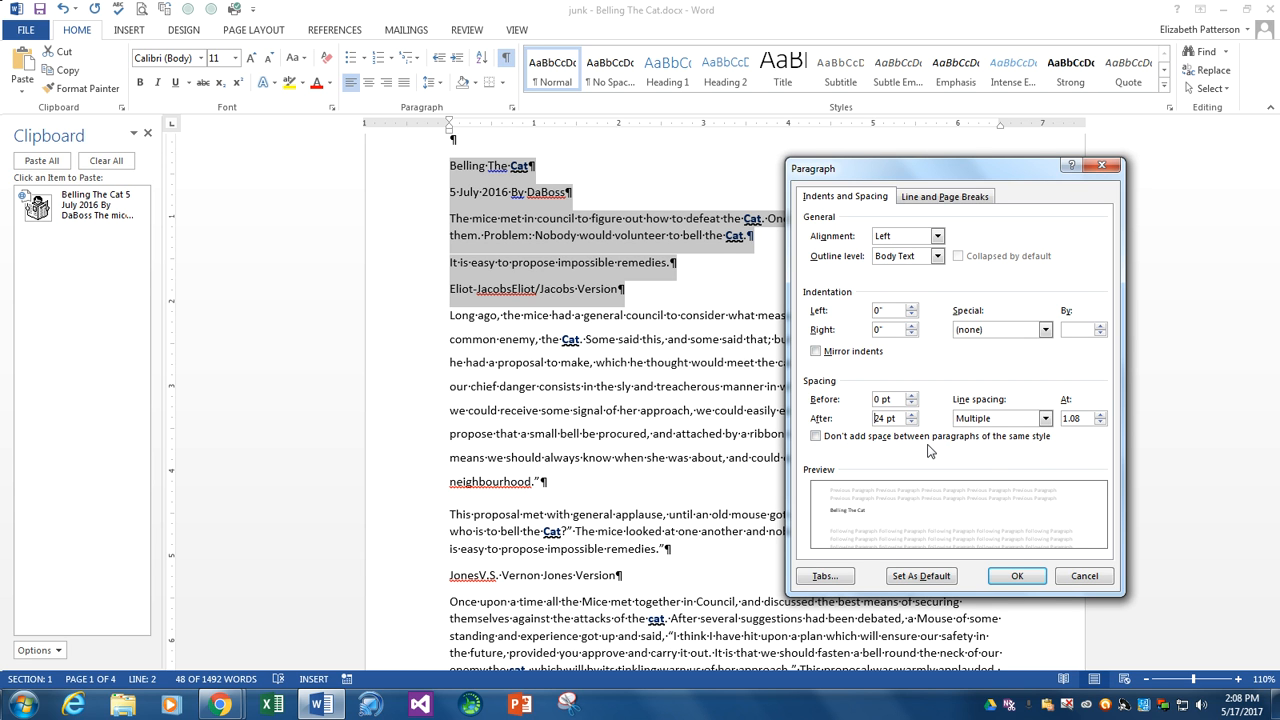
left_click(1010, 577)
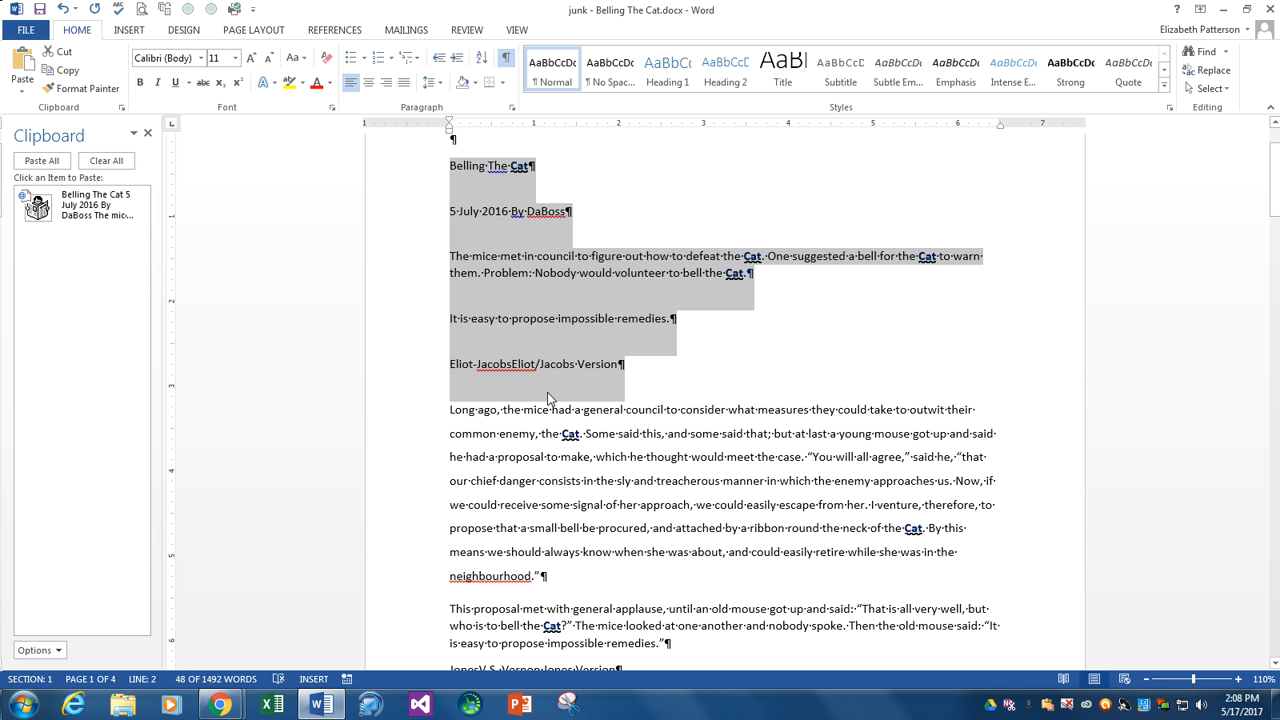
left_click(439, 85)
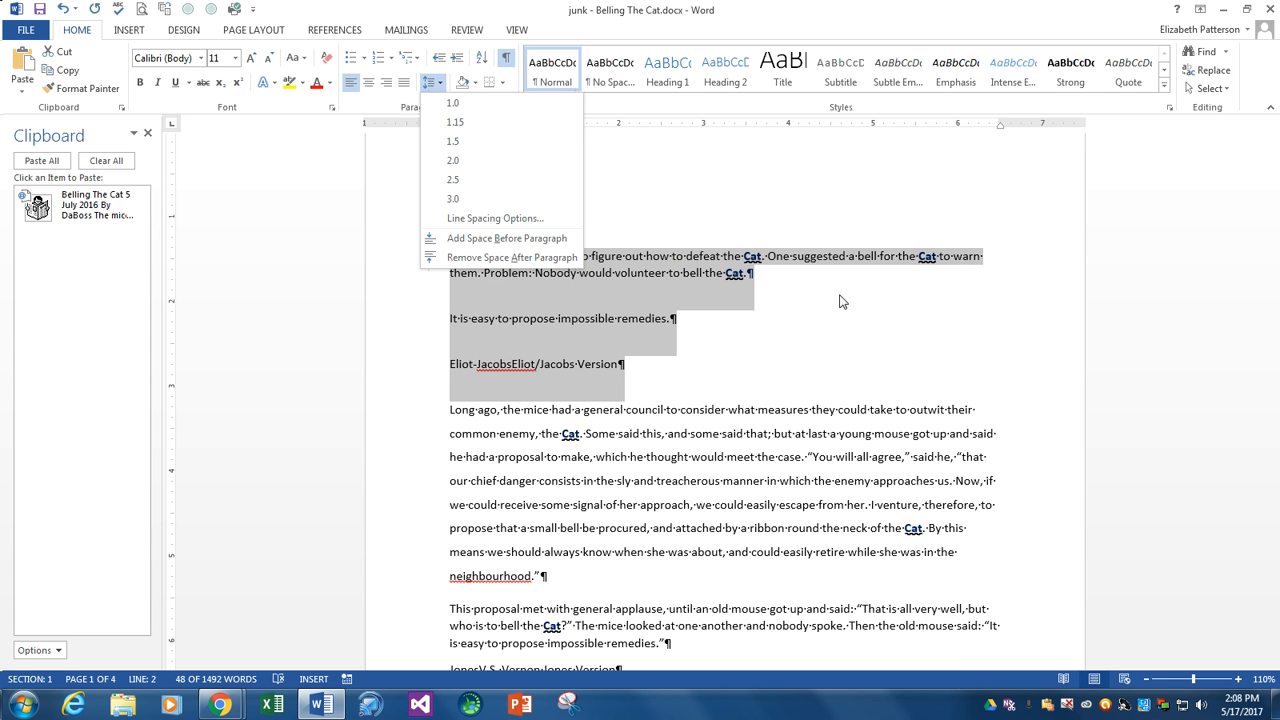
key("Escape")
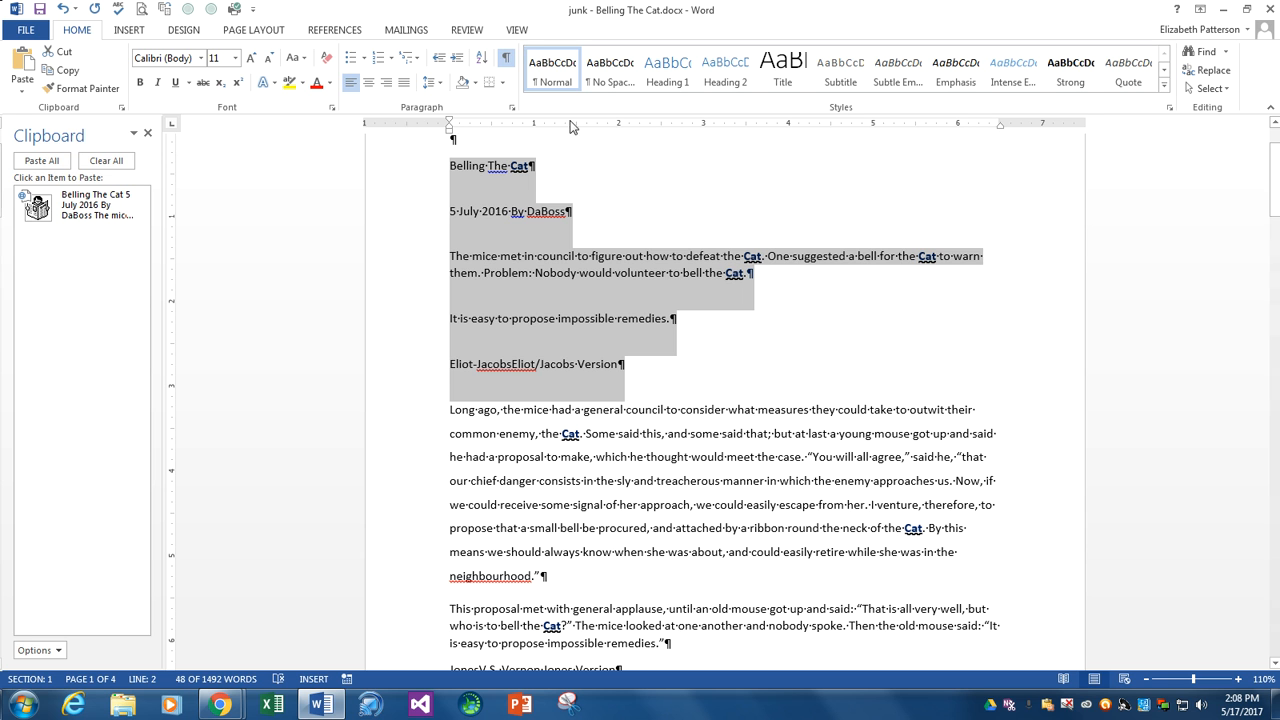
Turn on Keep with next and Keep lines together for the selected paragraphs, and clear the selection
left_click(511, 108)
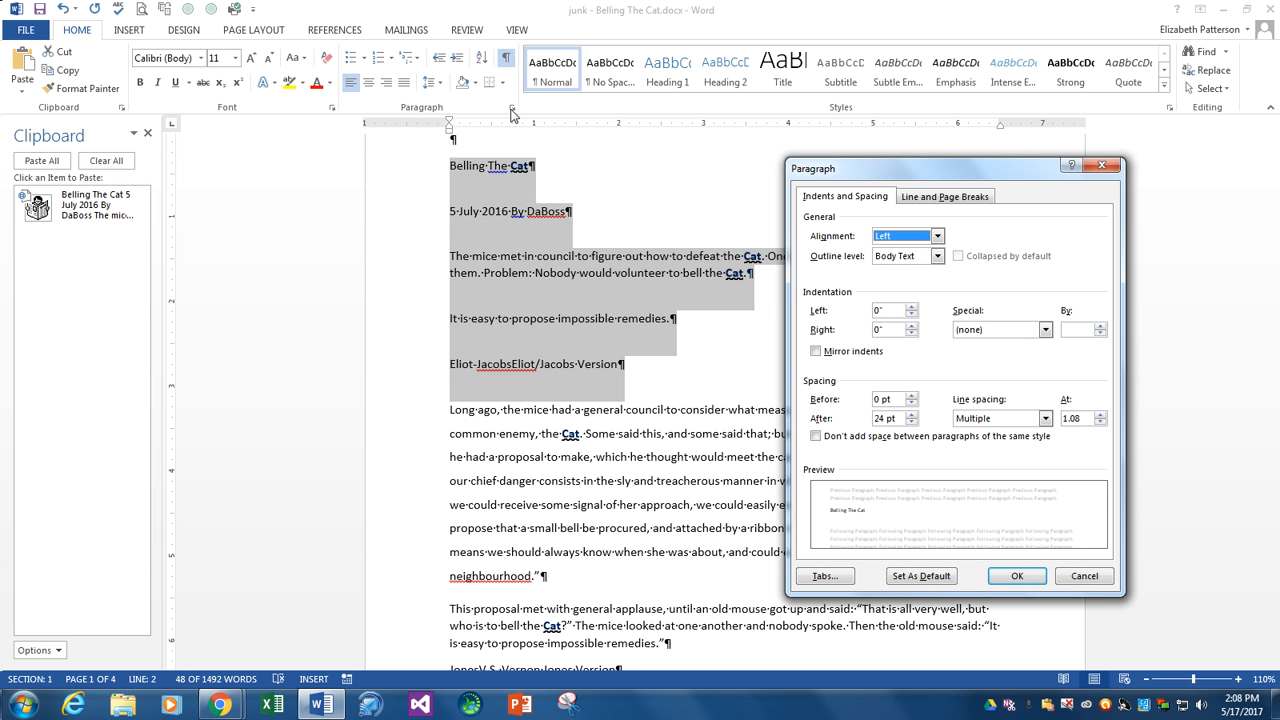
left_click(955, 198)
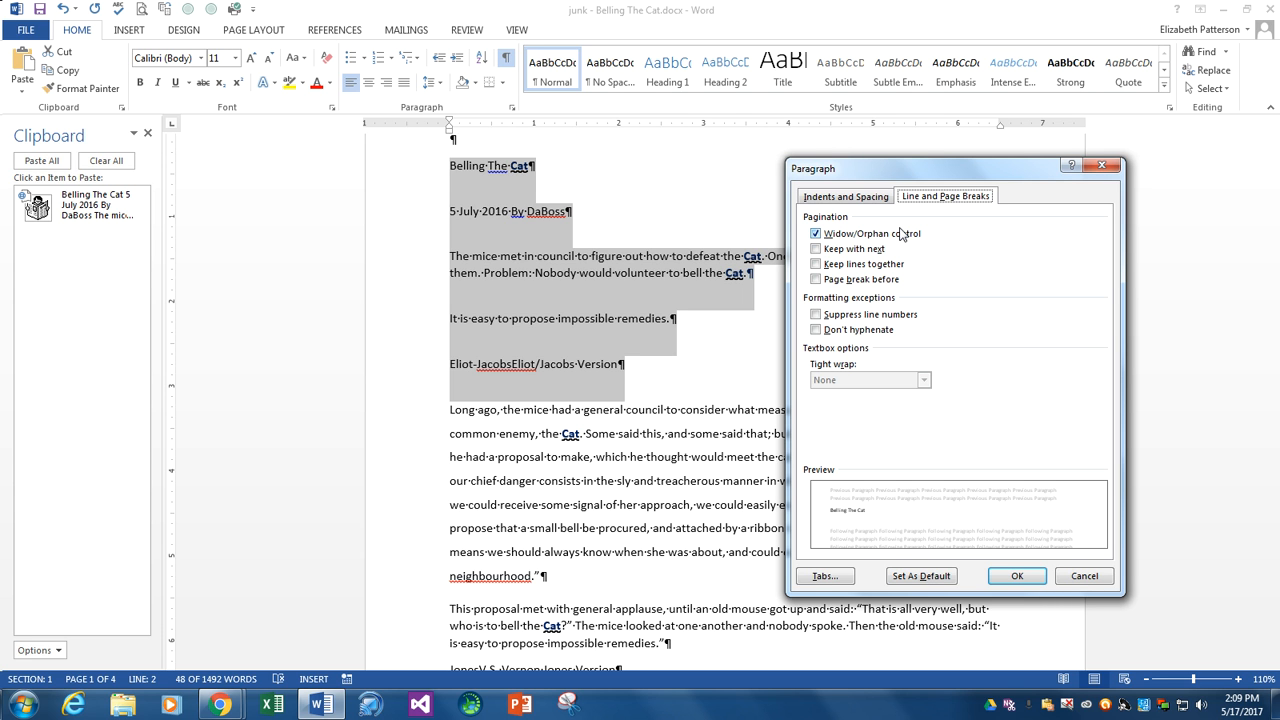
left_click(816, 250)
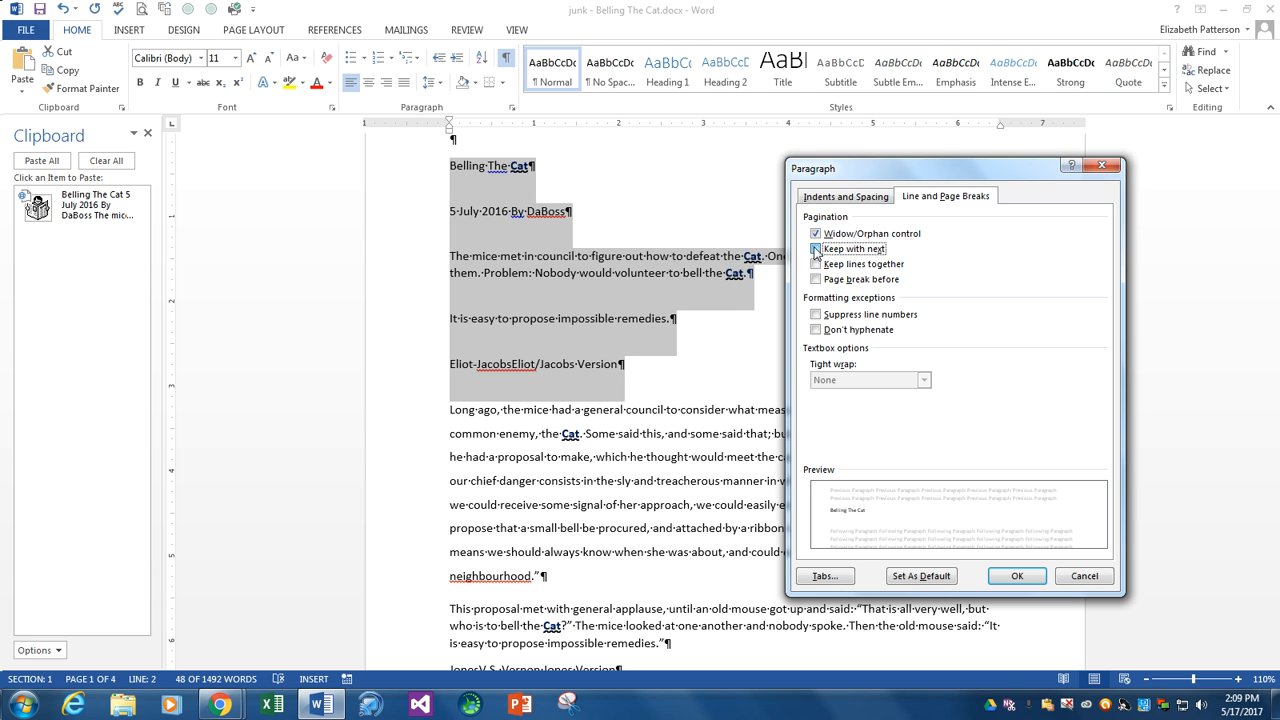
left_click(818, 265)
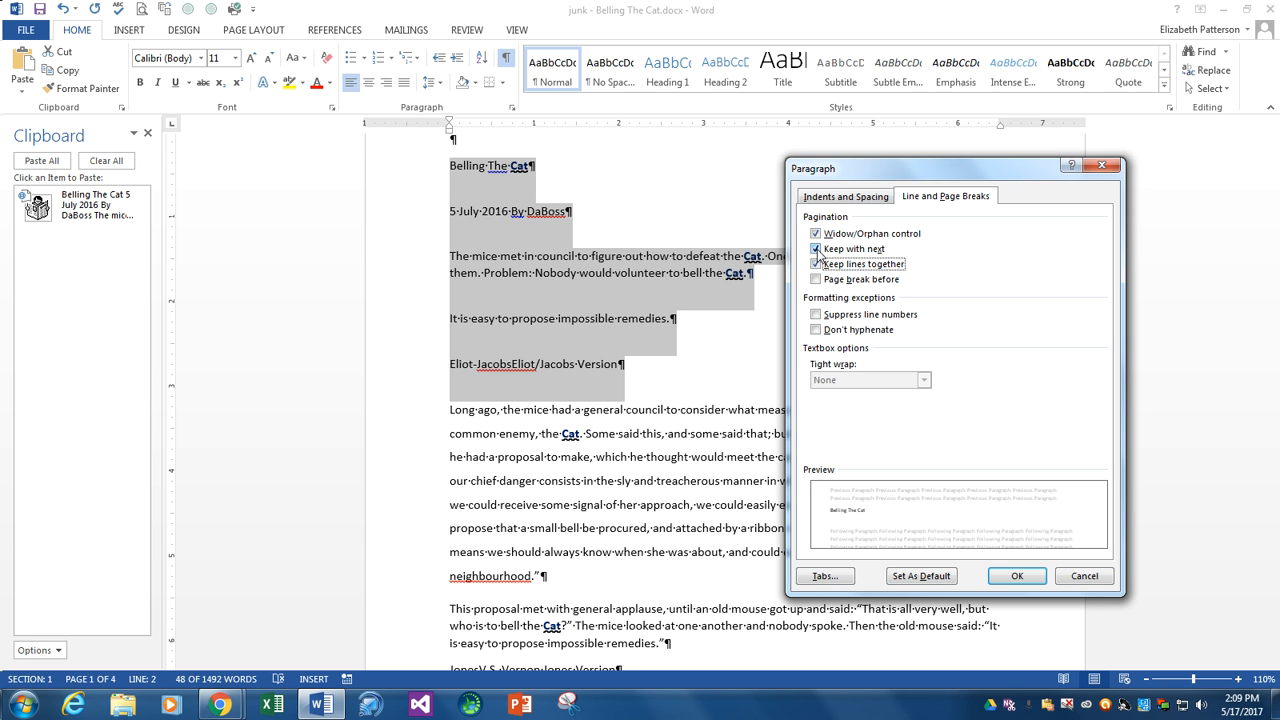
left_click(1020, 576)
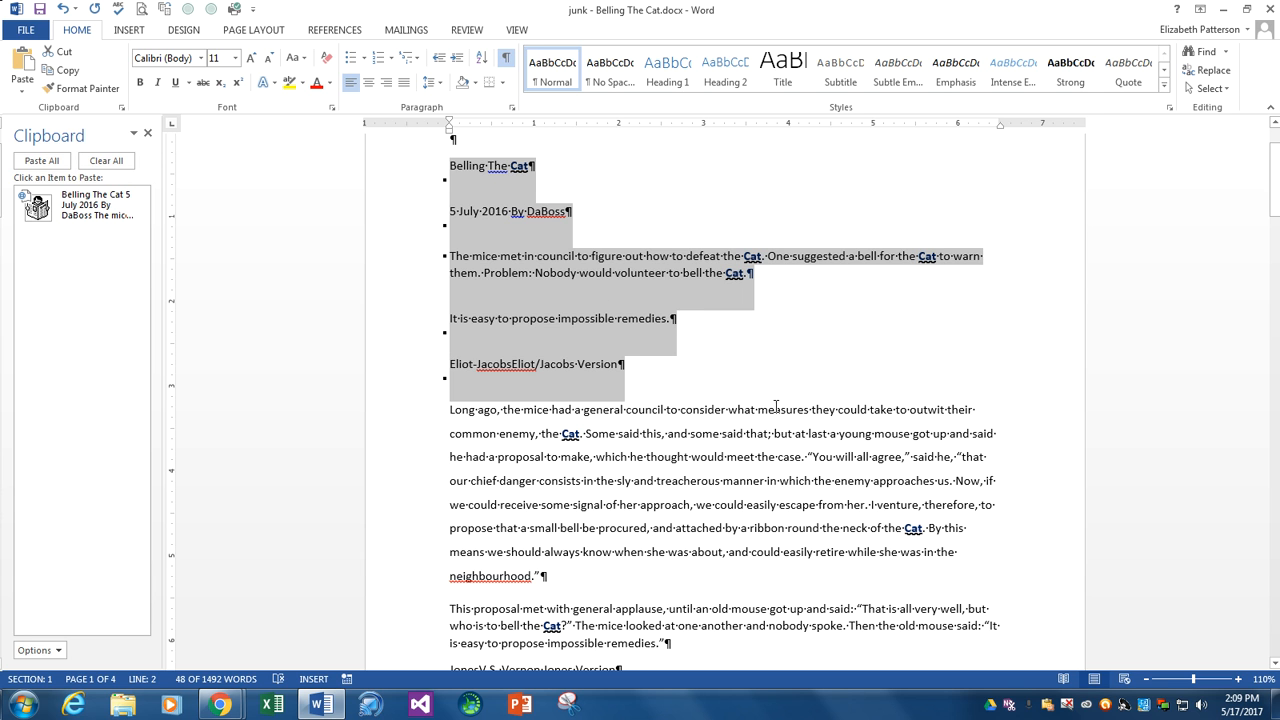
left_click(716, 370)
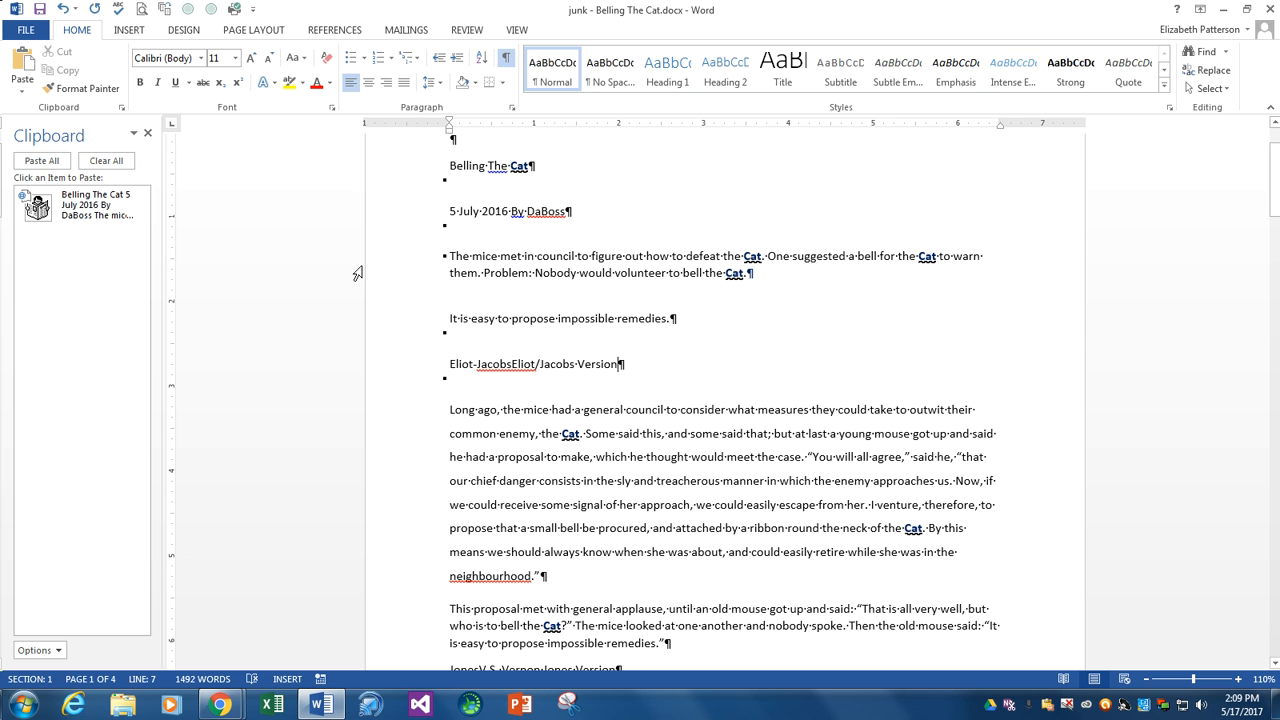
Clear all formatting from the "Belling The Cat" title line and deselect it
left_click(396, 180)
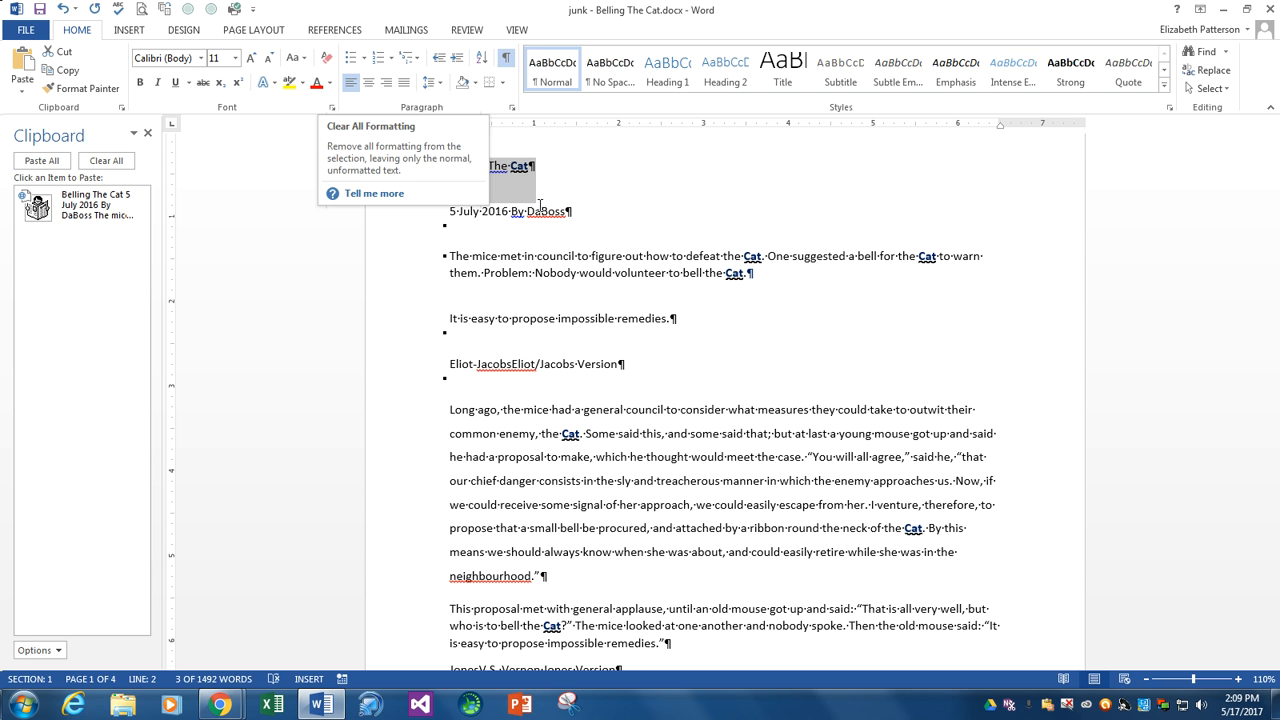
left_click(327, 60)
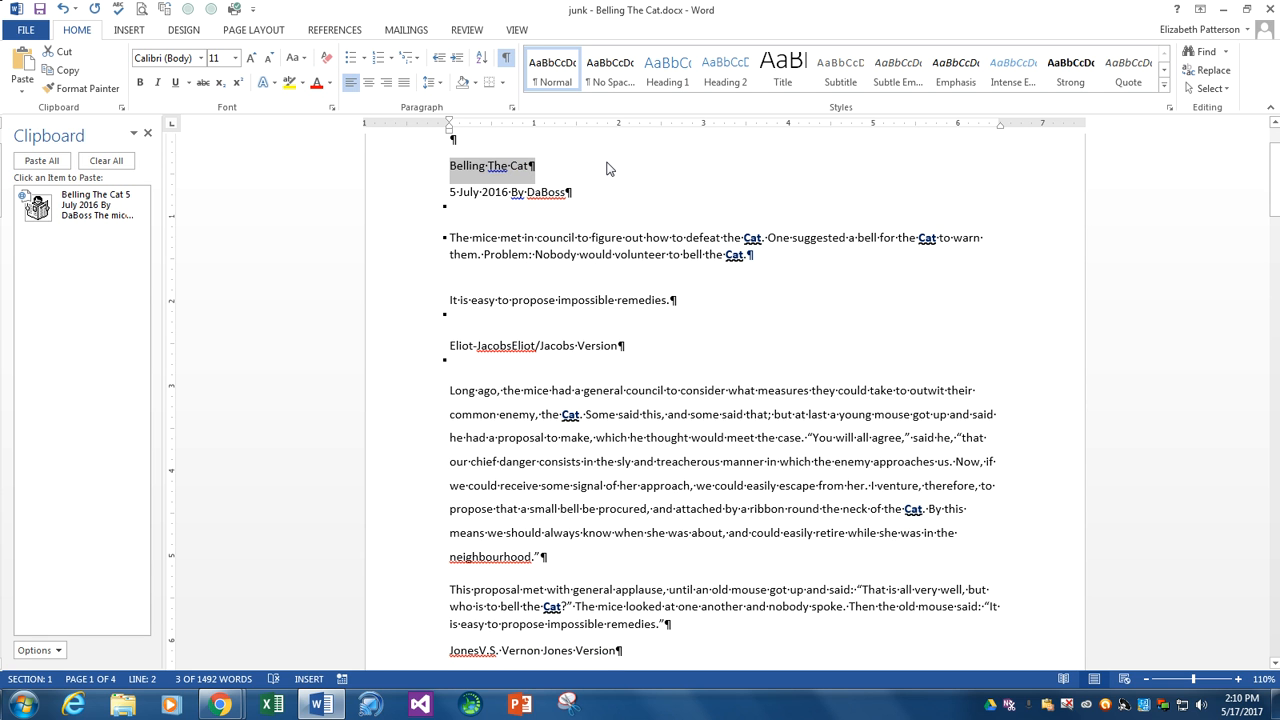
left_click(612, 236)
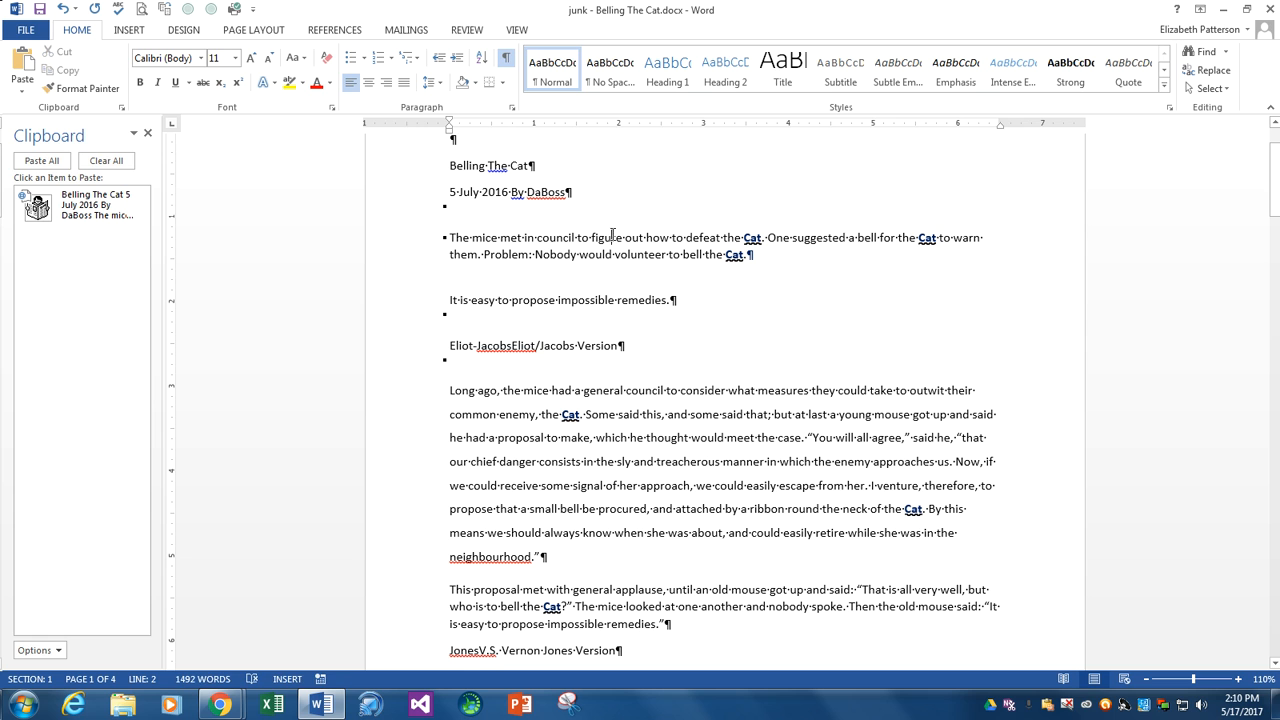